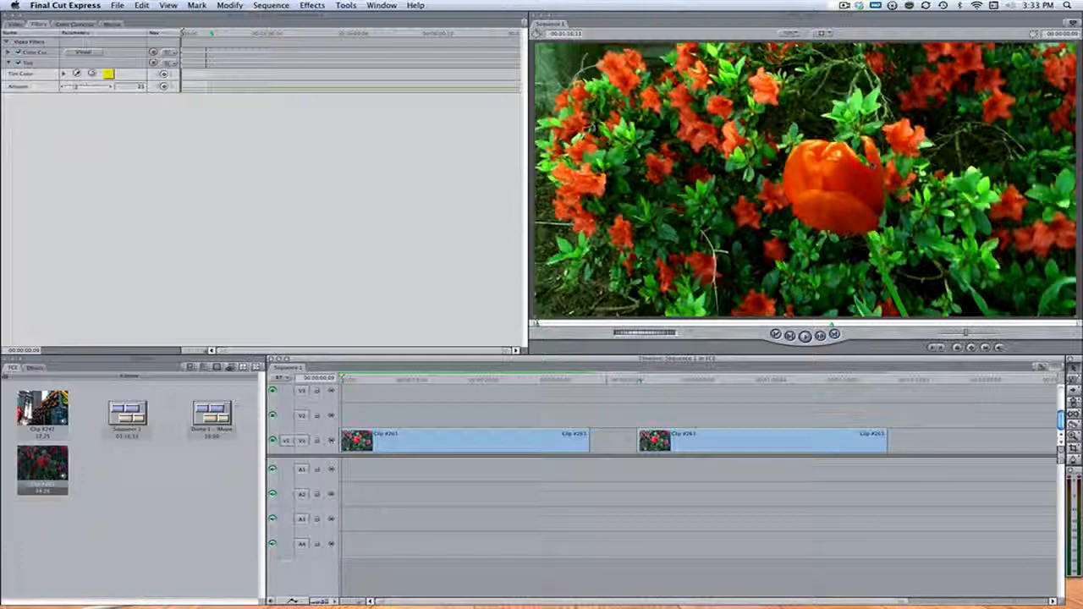
# Step: Play back the sequence from its start to preview both clips
pyautogui.press('space')
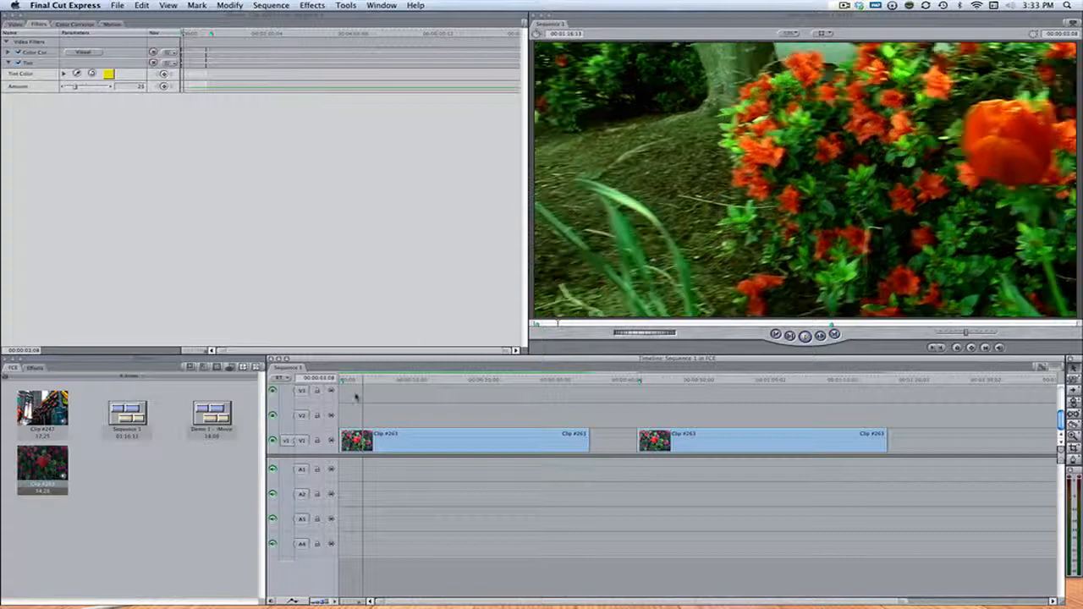
pyautogui.click(404, 380)
pyautogui.click(433, 382)
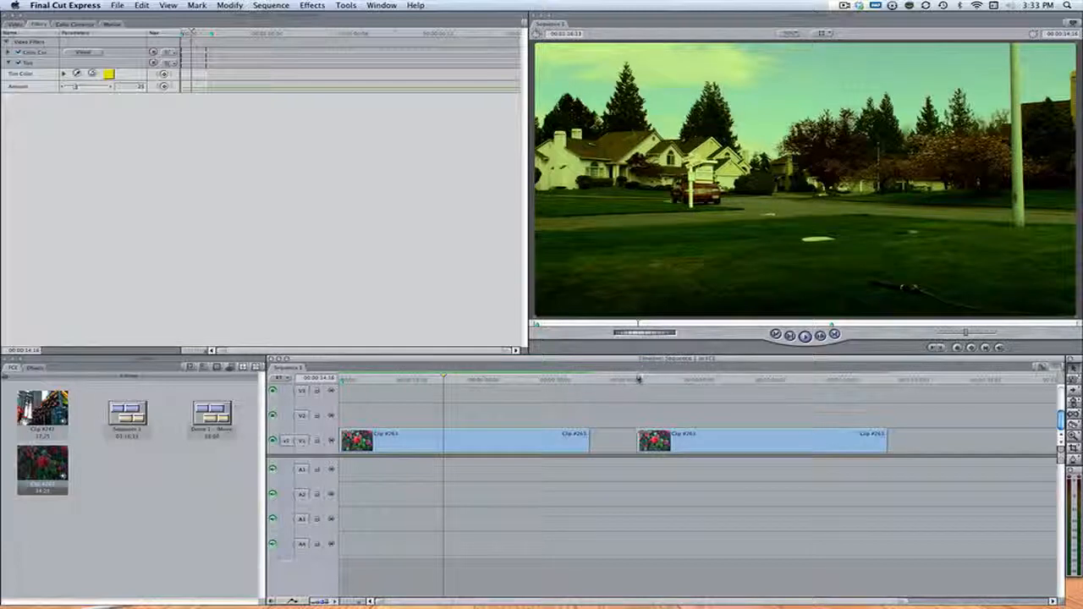
pyautogui.click(638, 380)
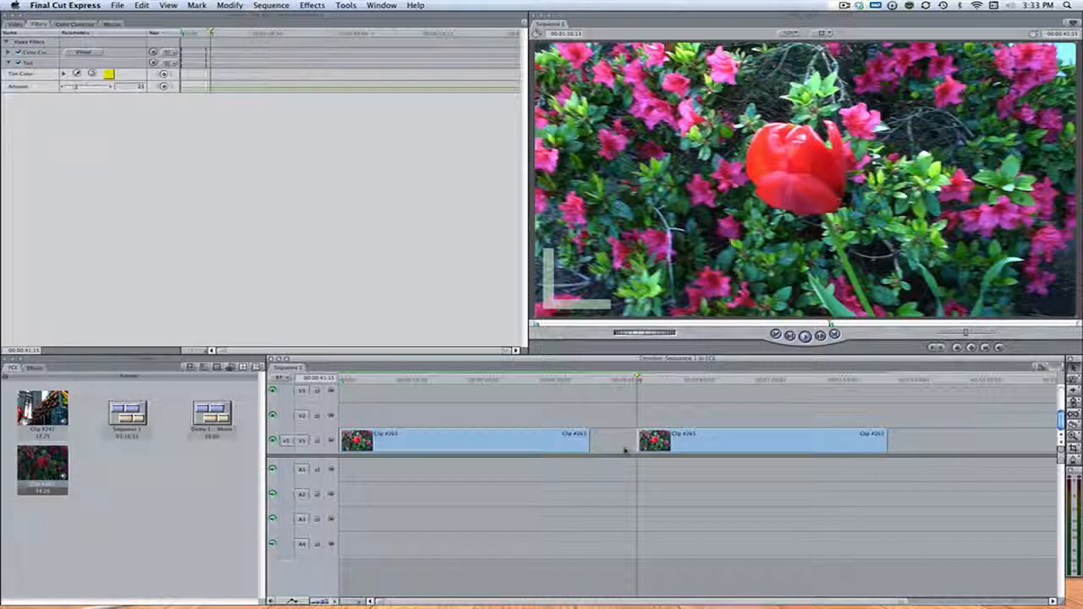
pyautogui.press('space')
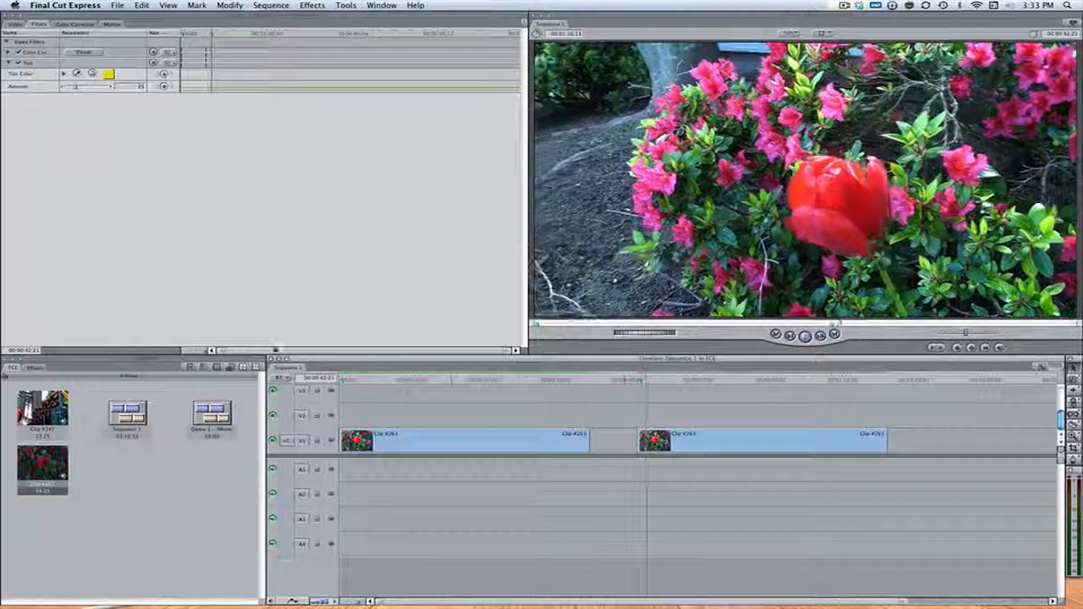
pyautogui.press('Home')
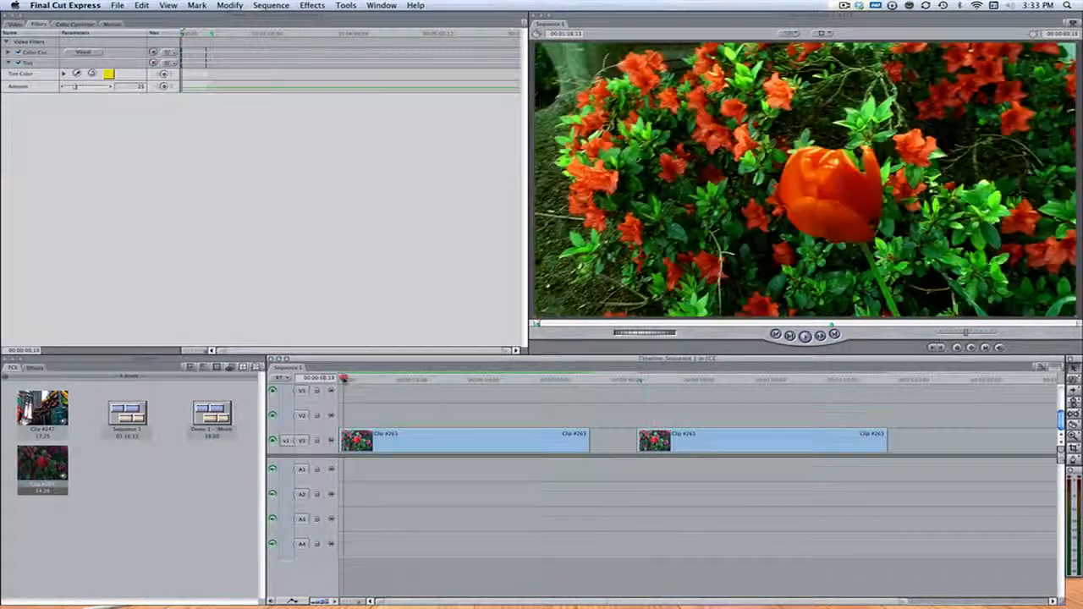
pyautogui.click(343, 378)
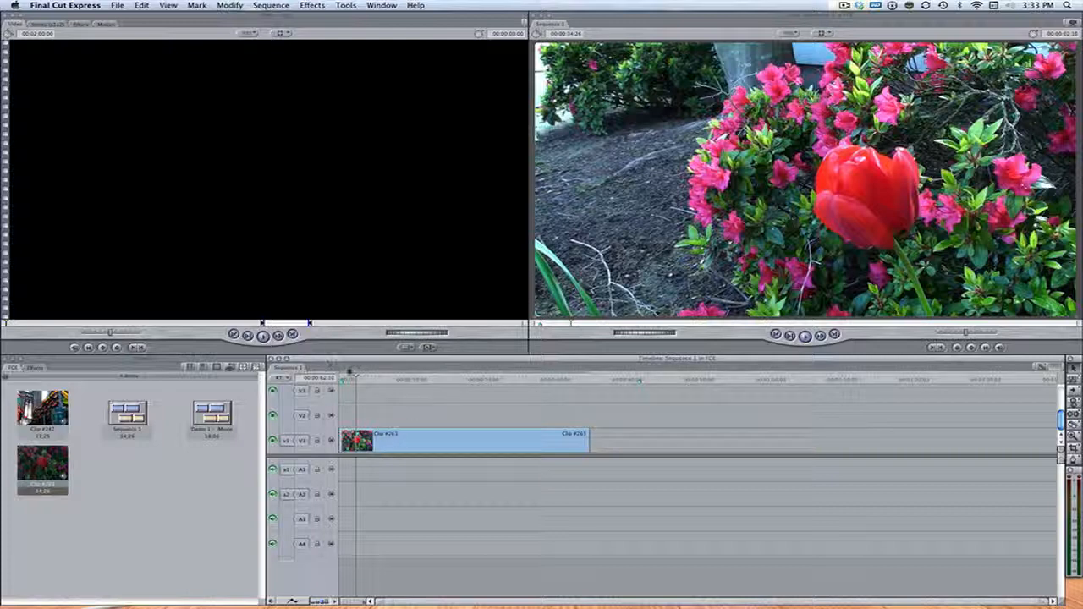
# Step: Open the clip in the viewer and apply the Color Correction video filter to it
pyautogui.moveTo(349, 372); pyautogui.dragTo(326, 377)
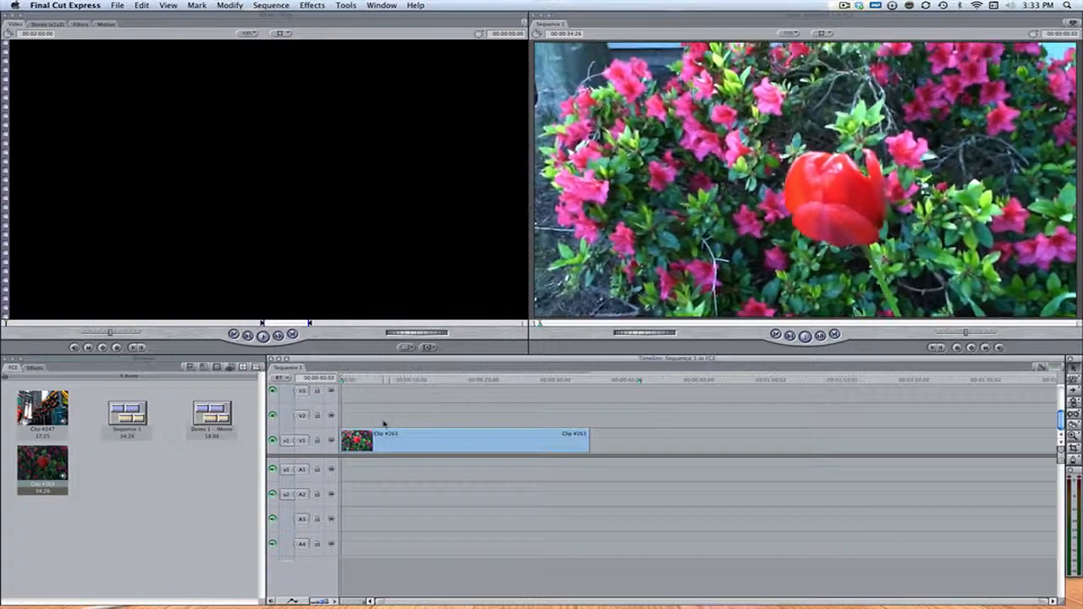
pyautogui.click(400, 436)
pyautogui.doubleClick(401, 436)
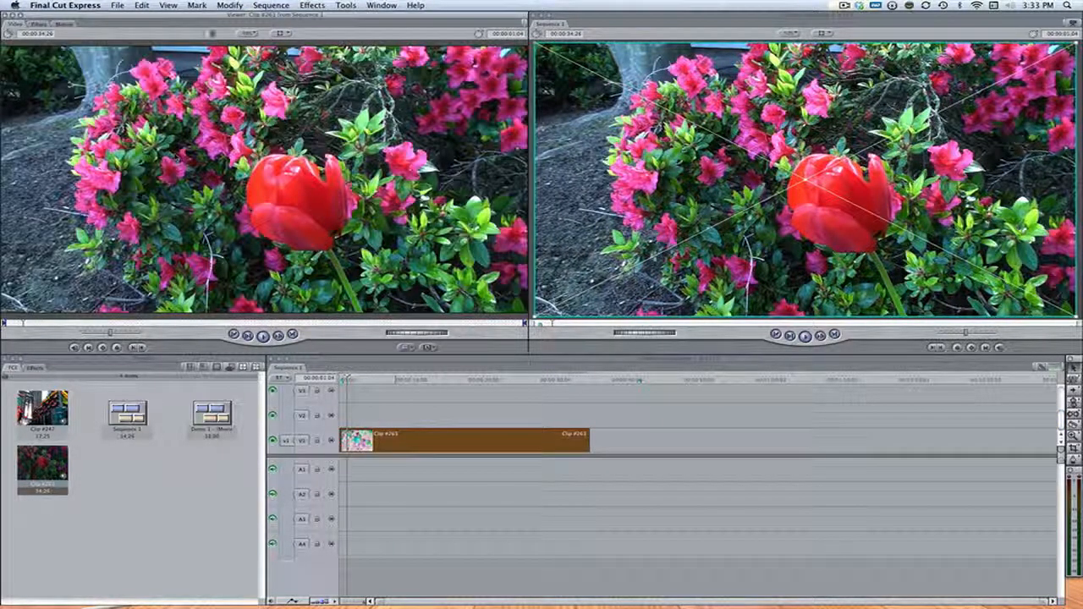
pyautogui.click(313, 5)
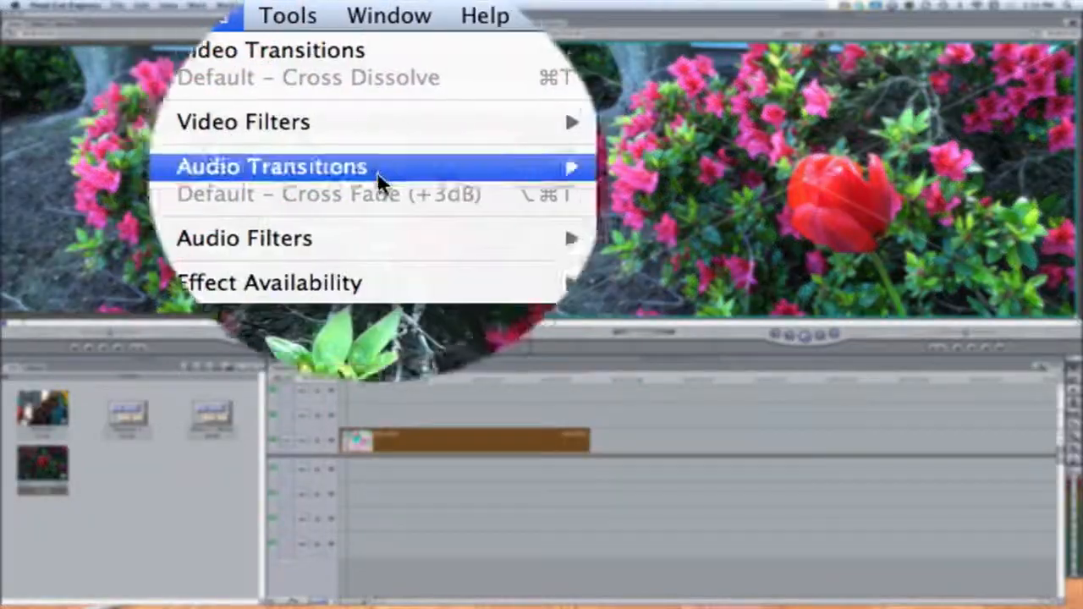
pyautogui.moveTo(426, 136)
pyautogui.moveTo(511, 207)
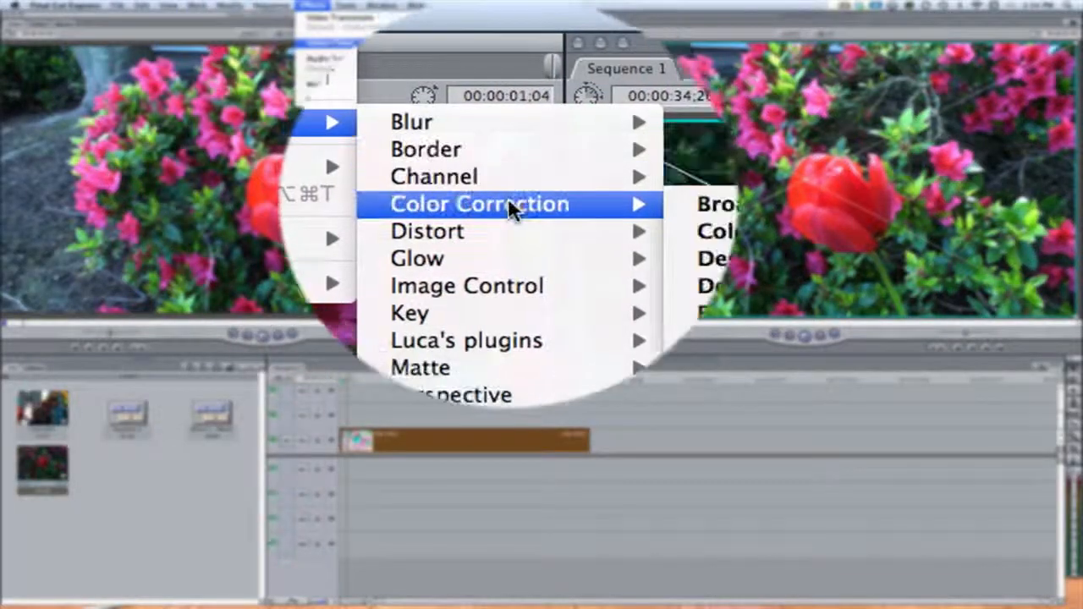
pyautogui.click(585, 181)
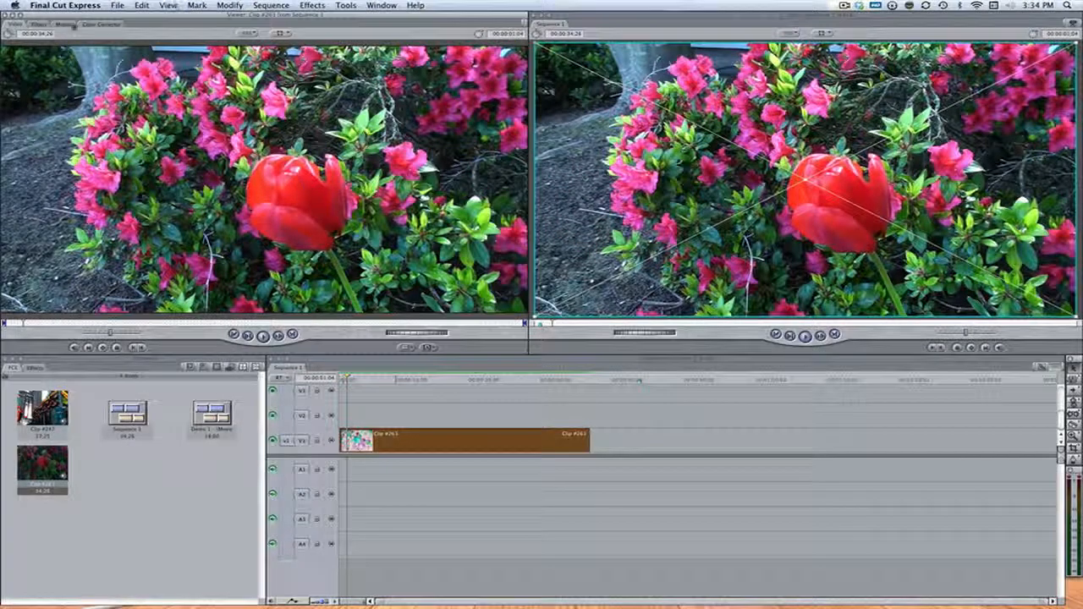
# Step: Open the Color Corrector controls and toggle the filter on and off to compare the image
pyautogui.click(95, 24)
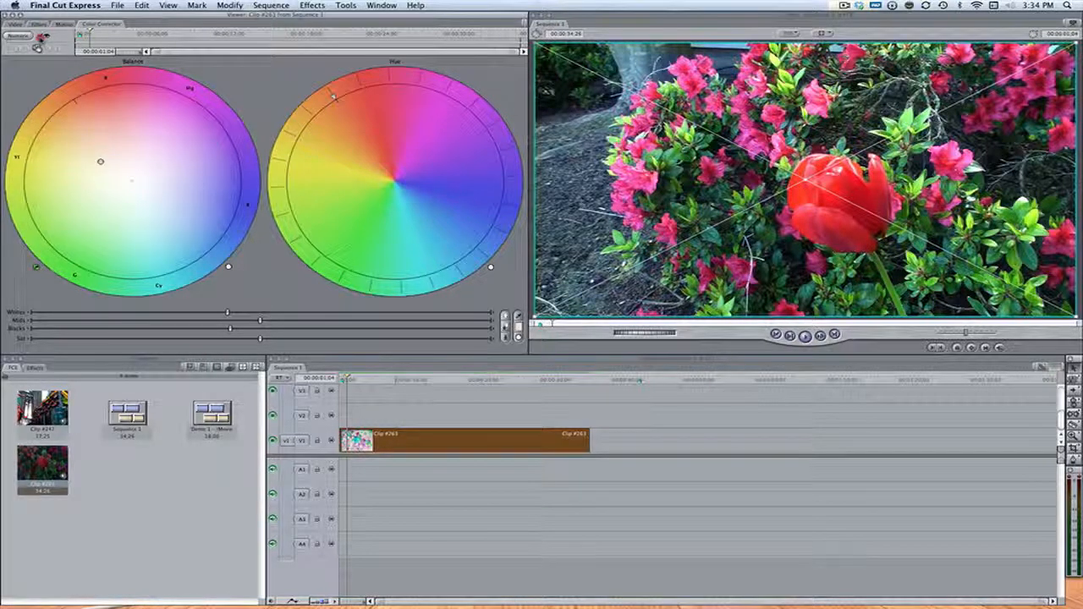
pyautogui.click(41, 36)
pyautogui.click(40, 37)
pyautogui.click(40, 37)
pyautogui.click(40, 36)
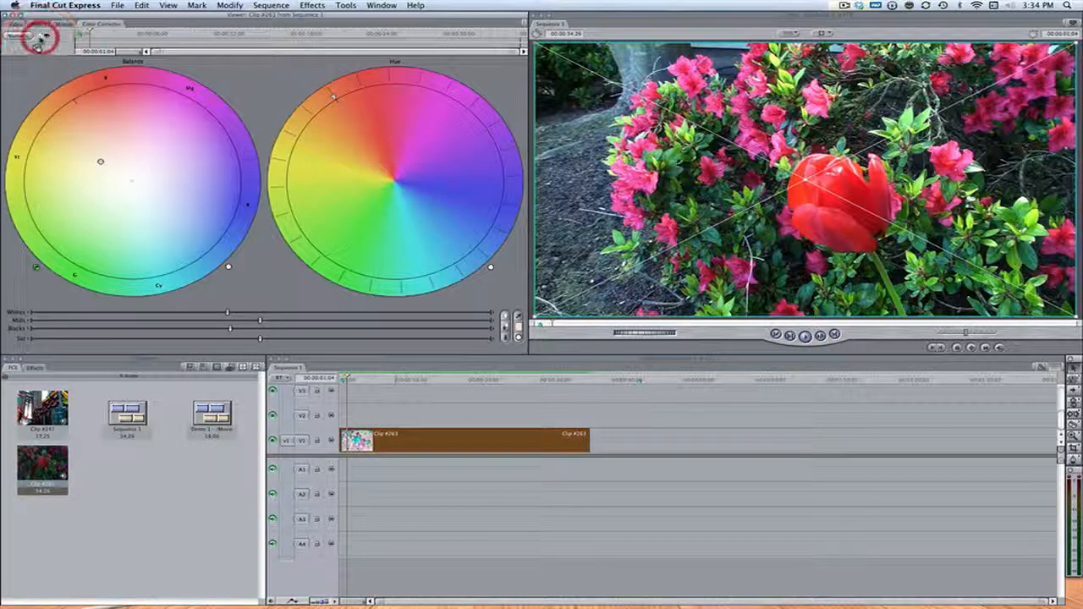
pyautogui.click(39, 36)
pyautogui.click(40, 36)
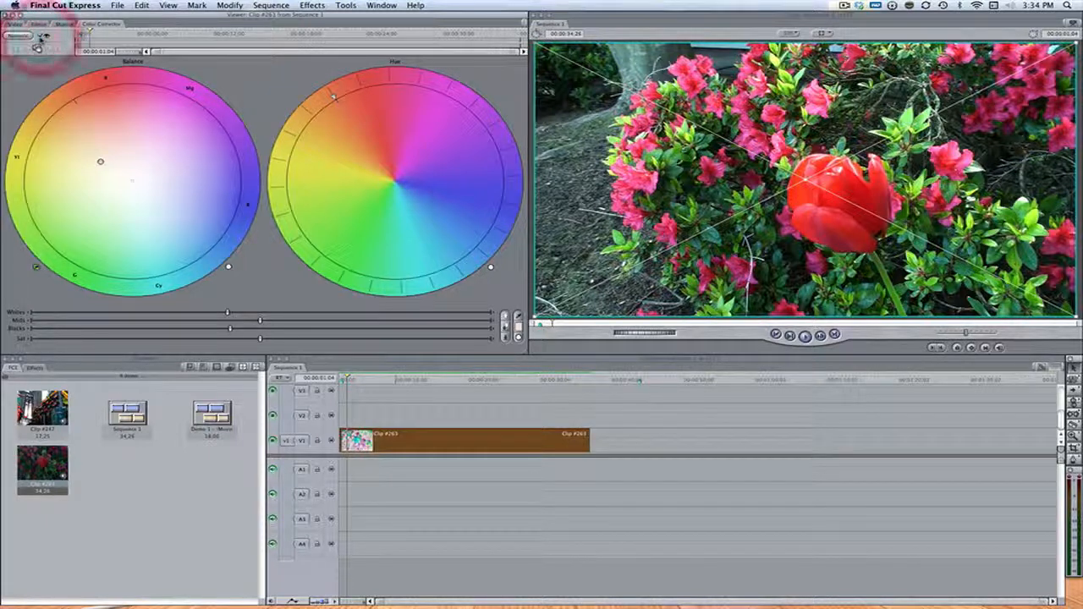
pyautogui.click(39, 36)
pyautogui.click(40, 36)
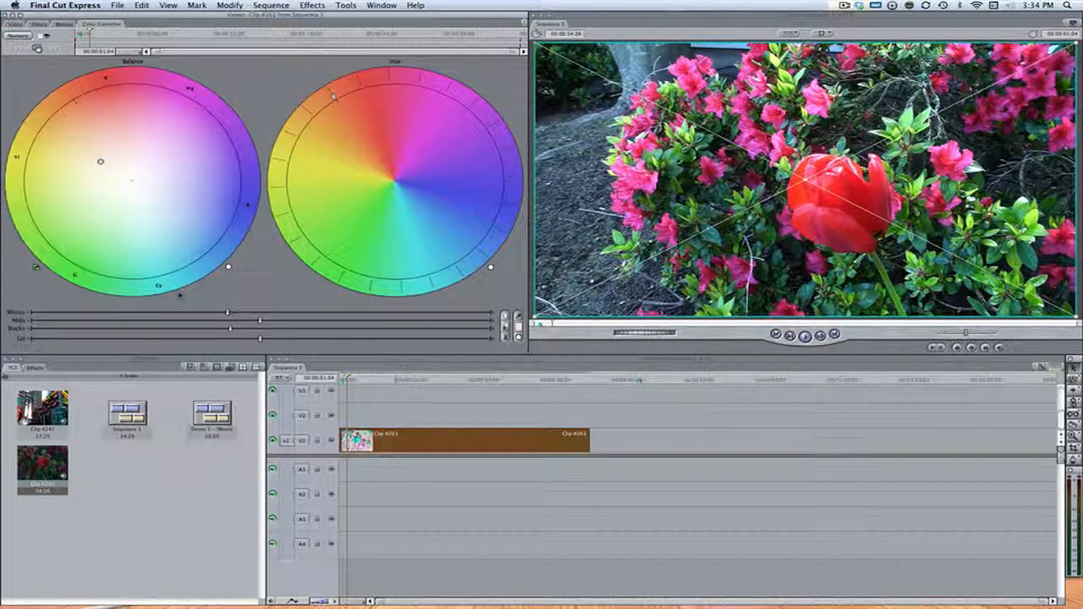
# Step: Raise the clip's saturation with the Sat slider and toggle the filter to compare
pyautogui.click(279, 339)
pyautogui.click(315, 339)
pyautogui.click(40, 38)
pyautogui.click(40, 37)
pyautogui.click(38, 40)
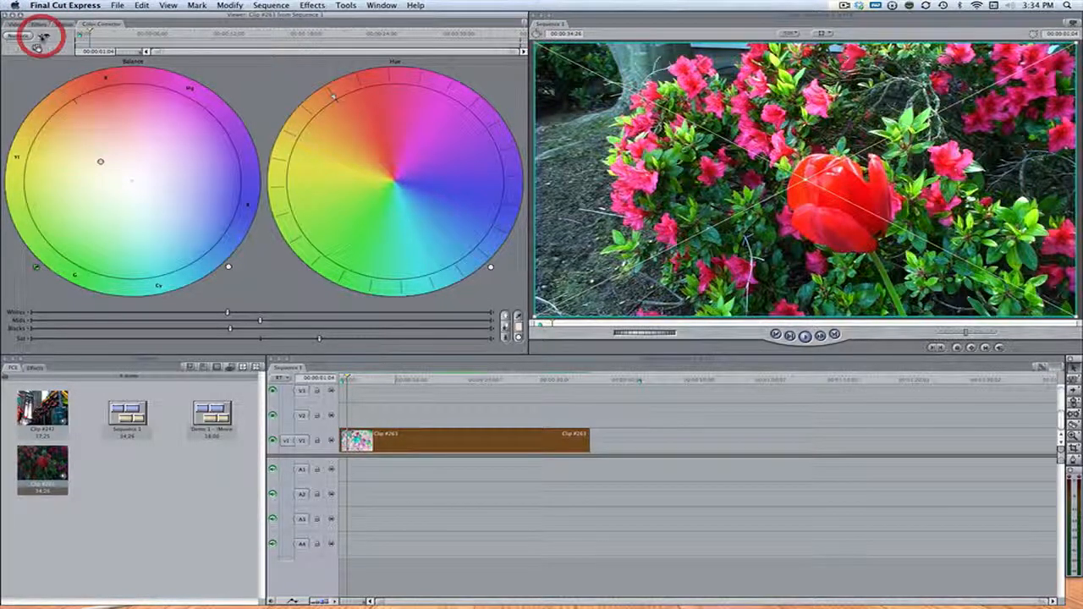
pyautogui.click(38, 40)
pyautogui.click(41, 36)
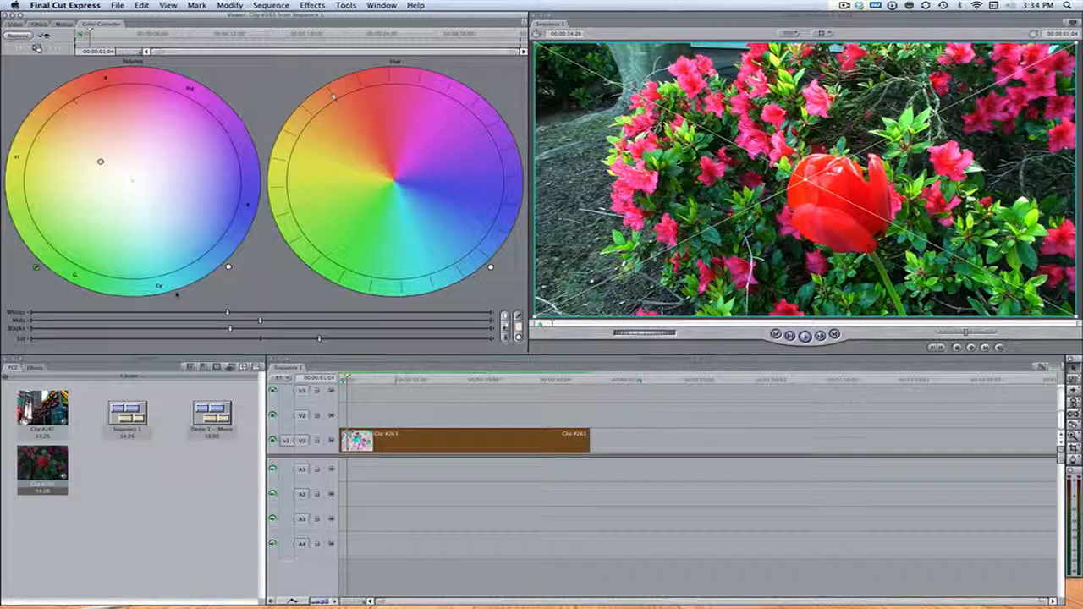
# Step: Lower the Blacks and Whites levels in the Color Corrector to deepen the contrast
pyautogui.moveTo(220, 330); pyautogui.dragTo(212, 330)
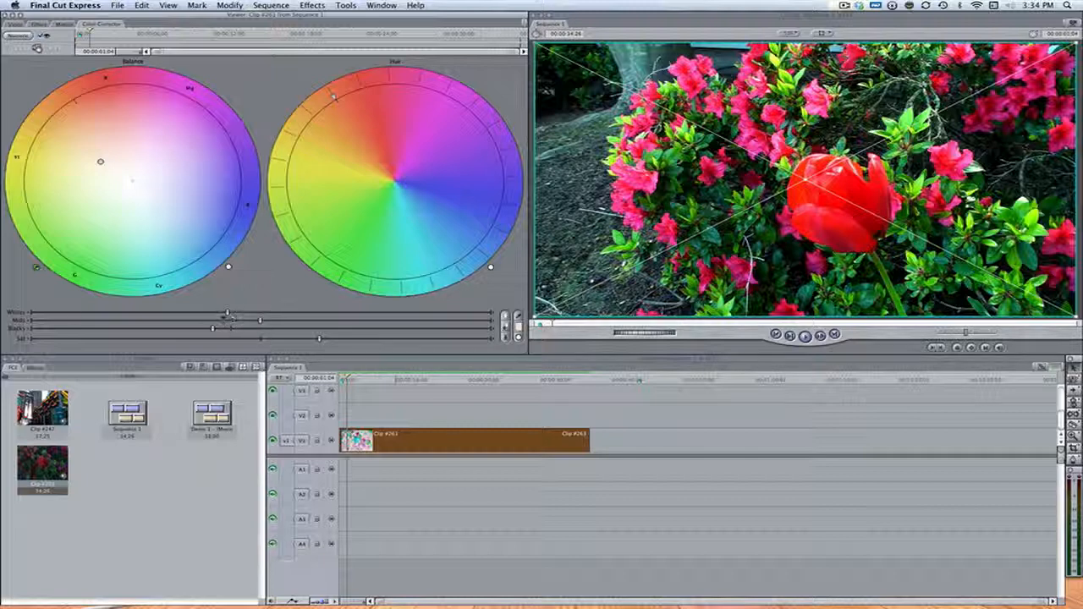
pyautogui.moveTo(228, 318); pyautogui.dragTo(206, 314)
pyautogui.click(506, 317)
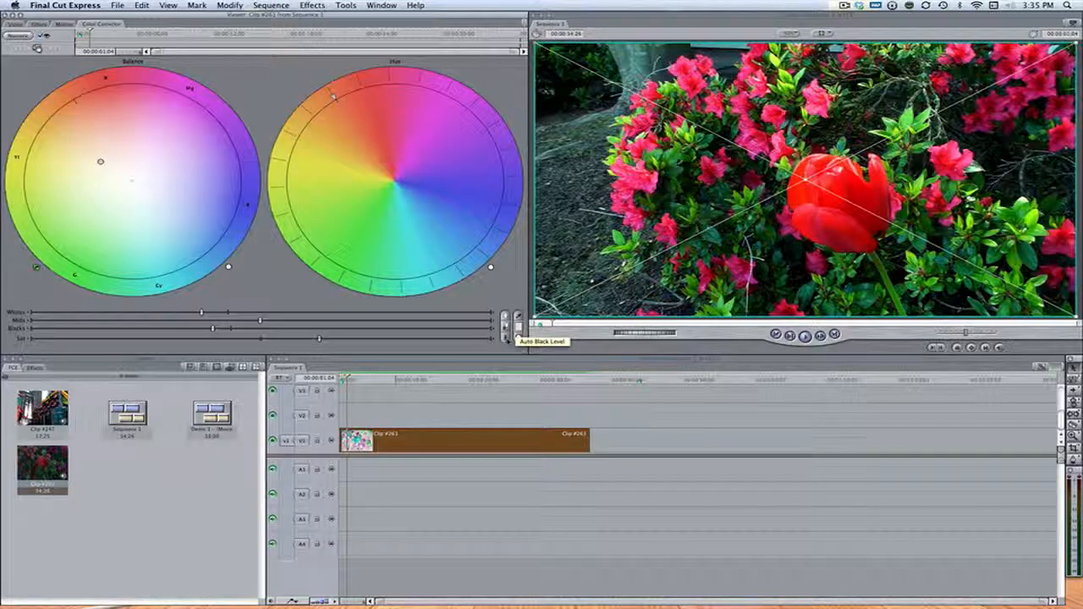
# Step: Apply the Image Control Tint video filter to the clip
pyautogui.doubleClick(505, 433)
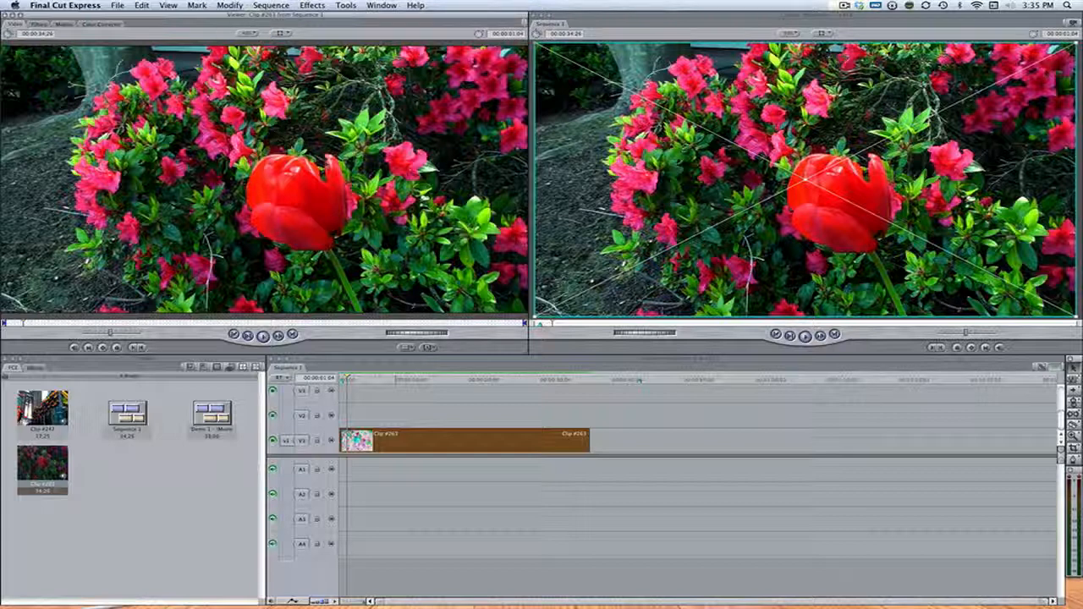
pyautogui.click(312, 5)
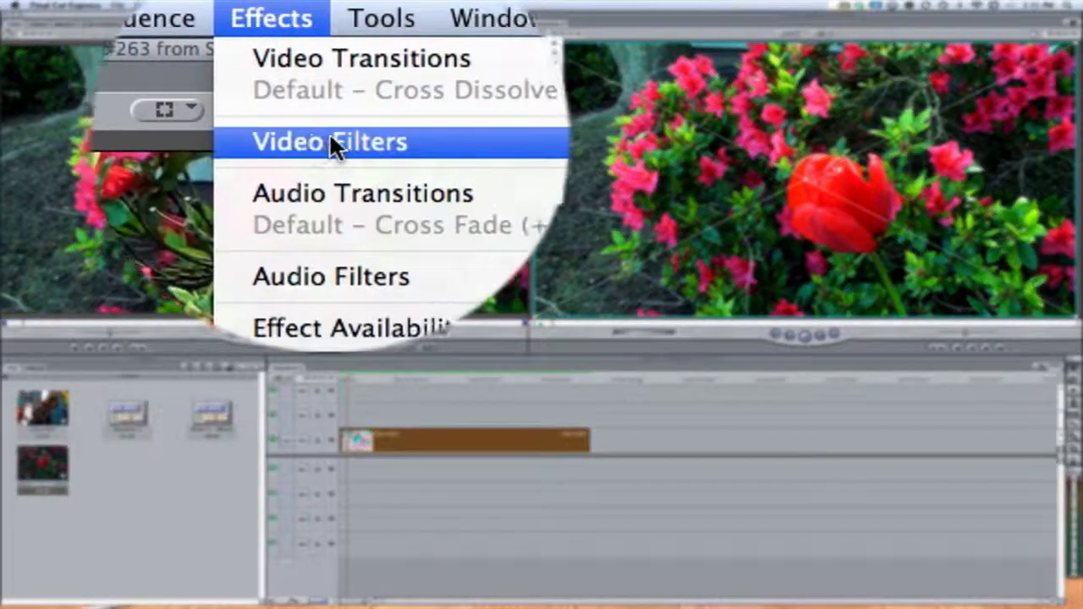
pyautogui.moveTo(426, 152)
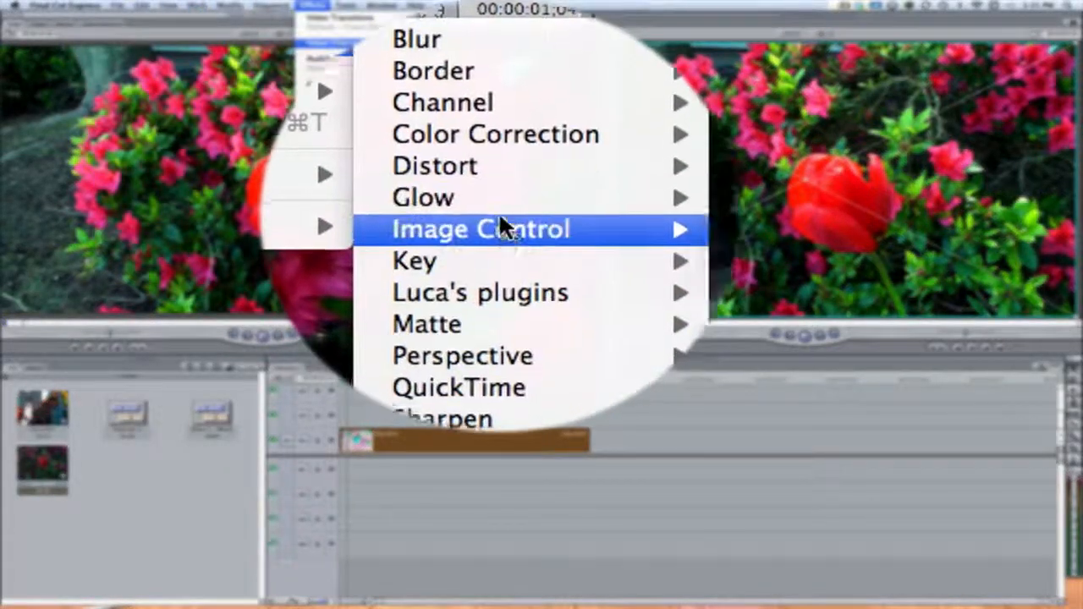
pyautogui.moveTo(561, 221)
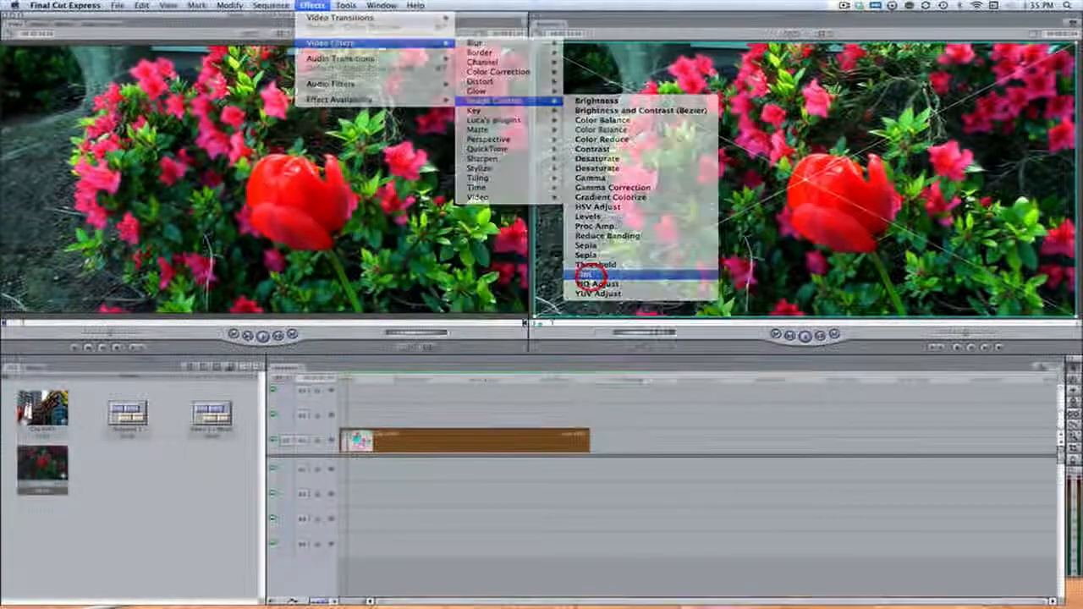
pyautogui.click(581, 277)
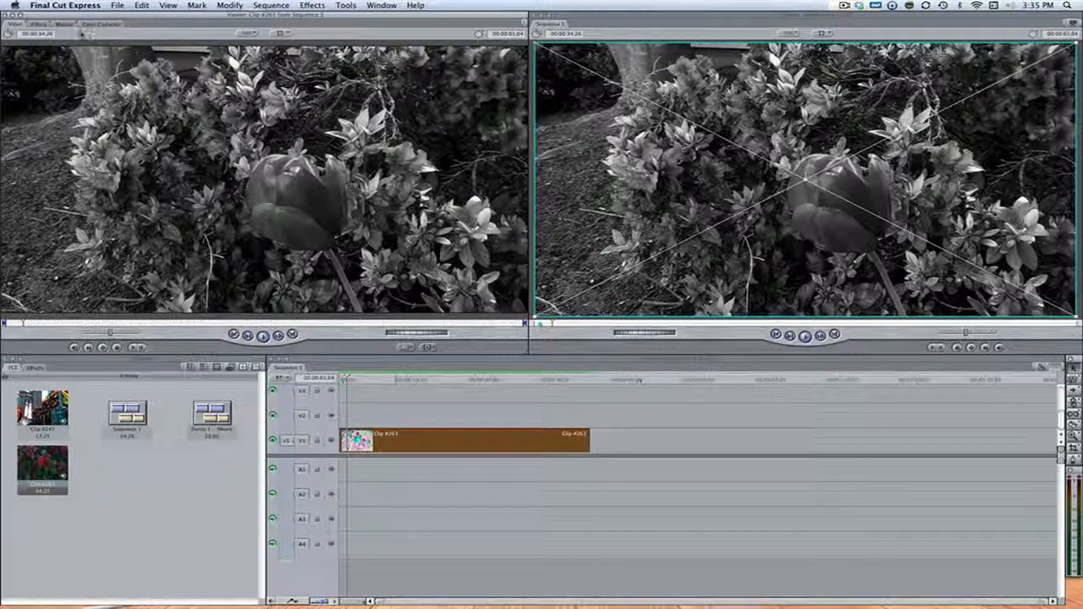
# Step: Open the Tint filter settings and set the tint color to yellow
pyautogui.click(38, 24)
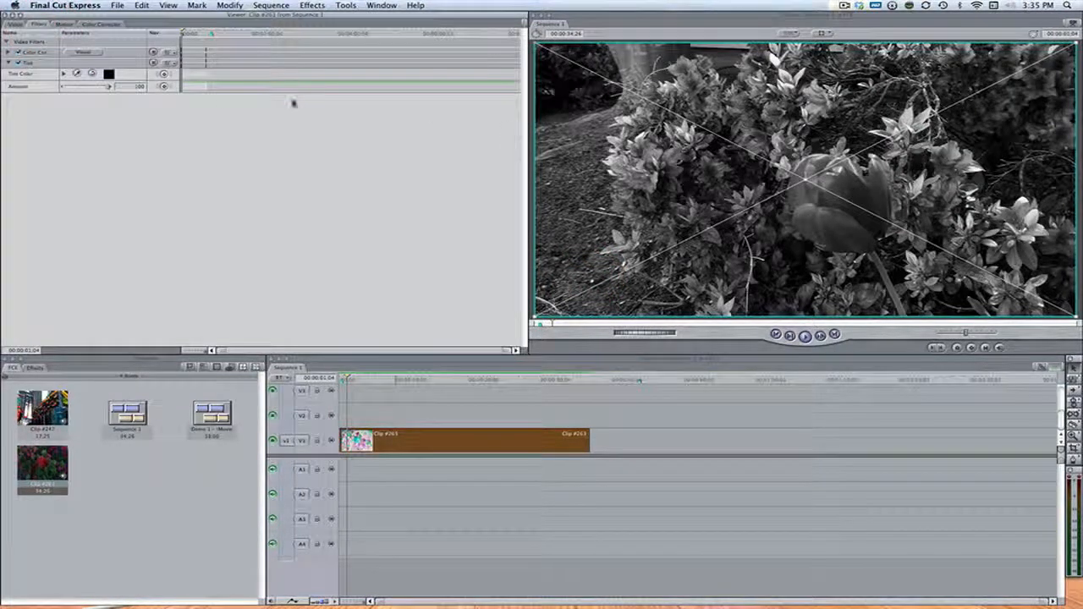
pyautogui.click(108, 74)
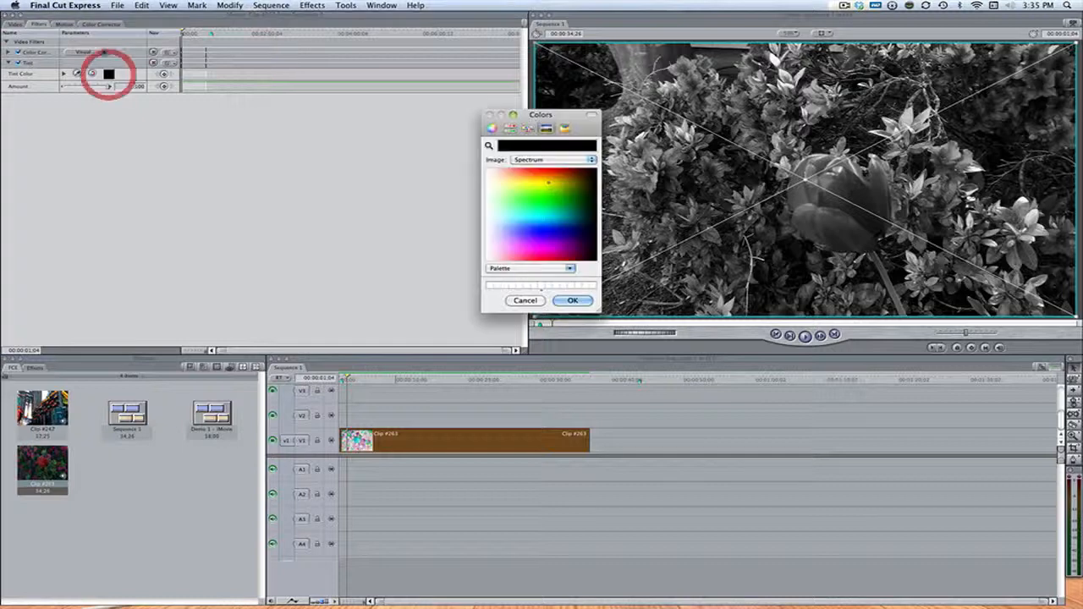
pyautogui.click(549, 185)
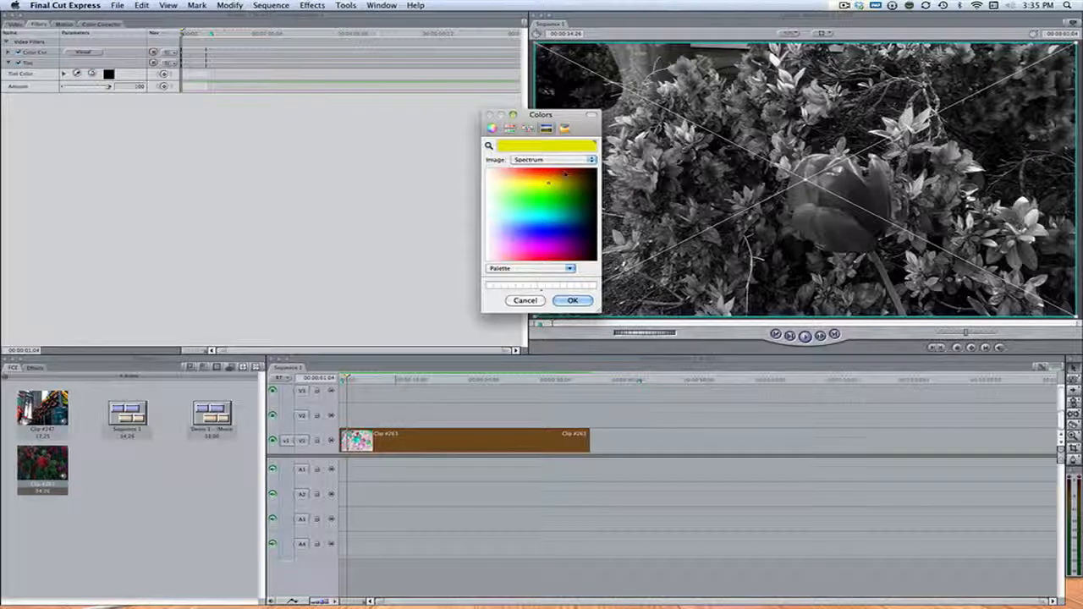
pyautogui.click(572, 301)
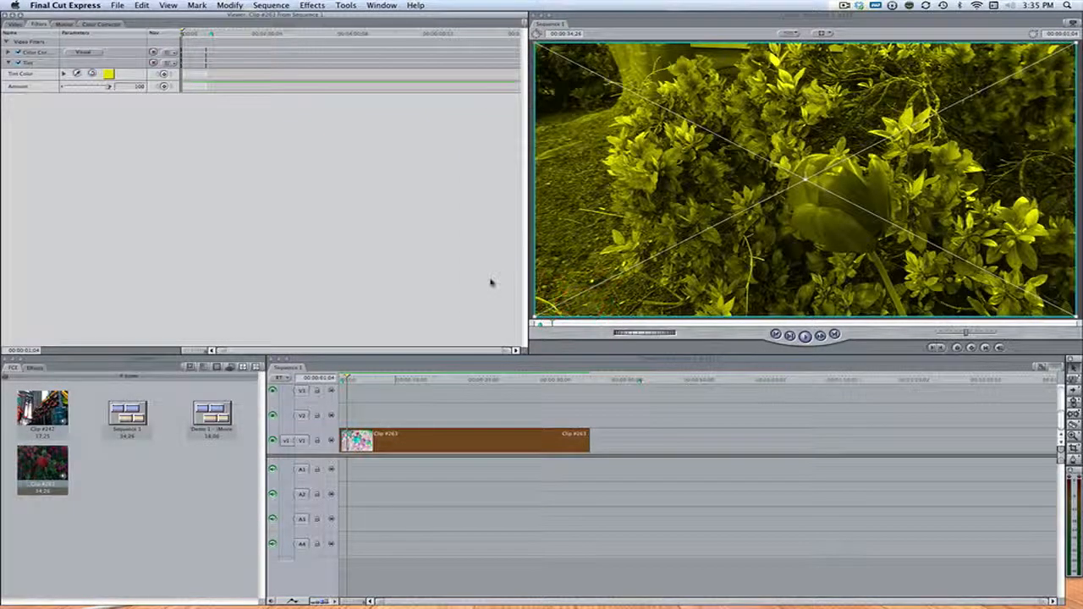
# Step: Reopen the clip's filter settings and lower the Tint amount to 26
pyautogui.click(841, 385)
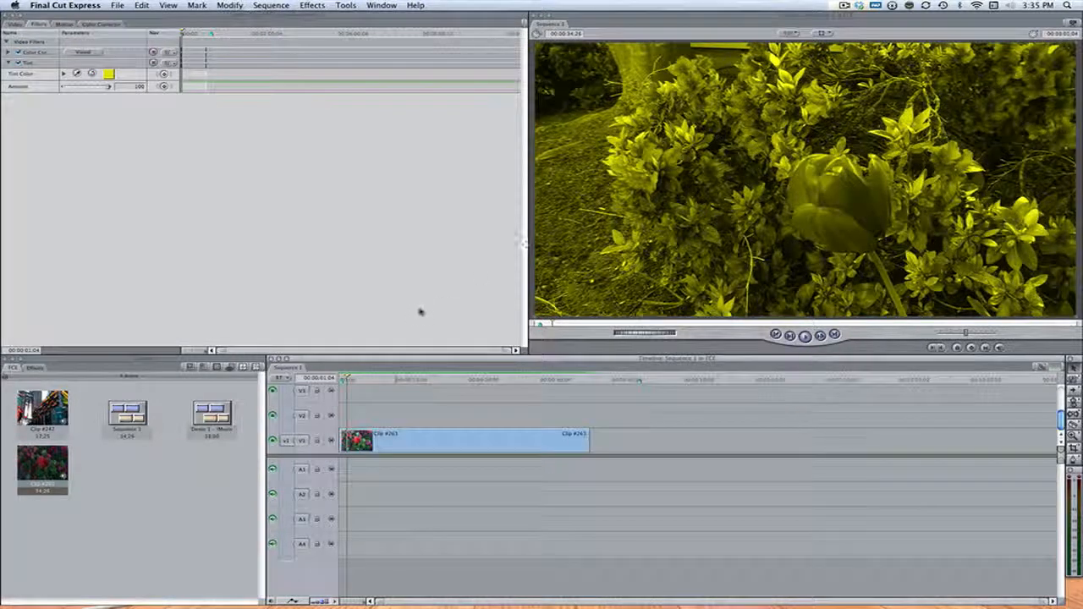
pyautogui.doubleClick(474, 442)
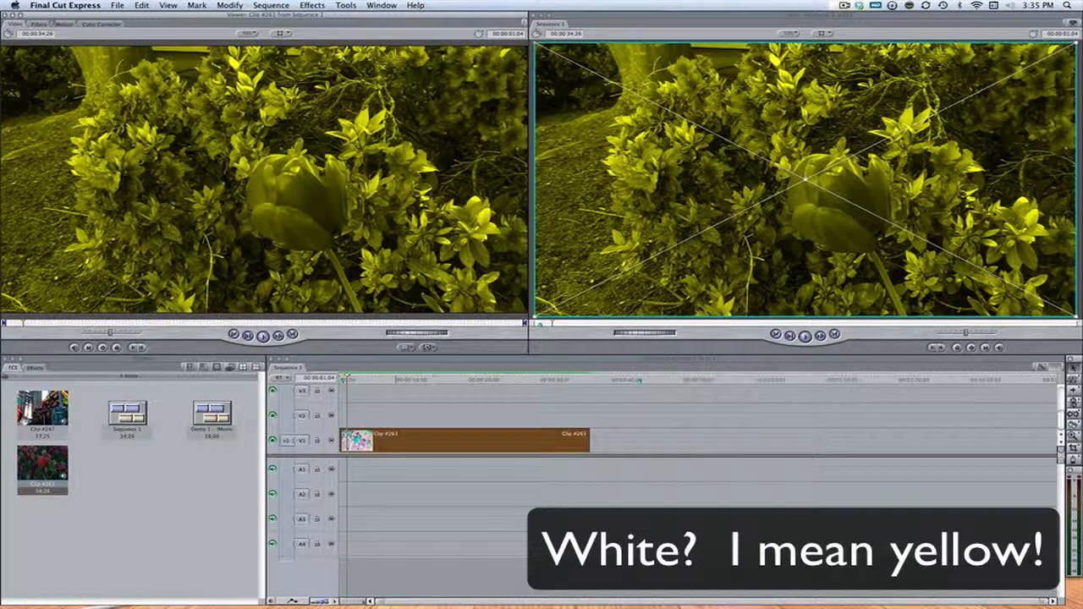
pyautogui.click(38, 24)
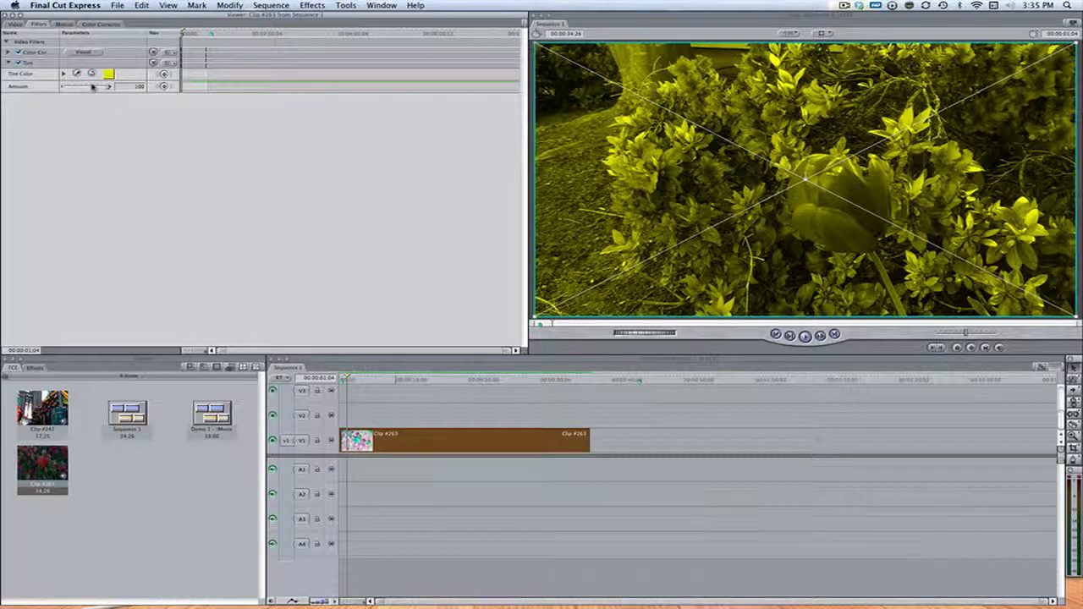
pyautogui.moveTo(90, 88); pyautogui.dragTo(79, 87)
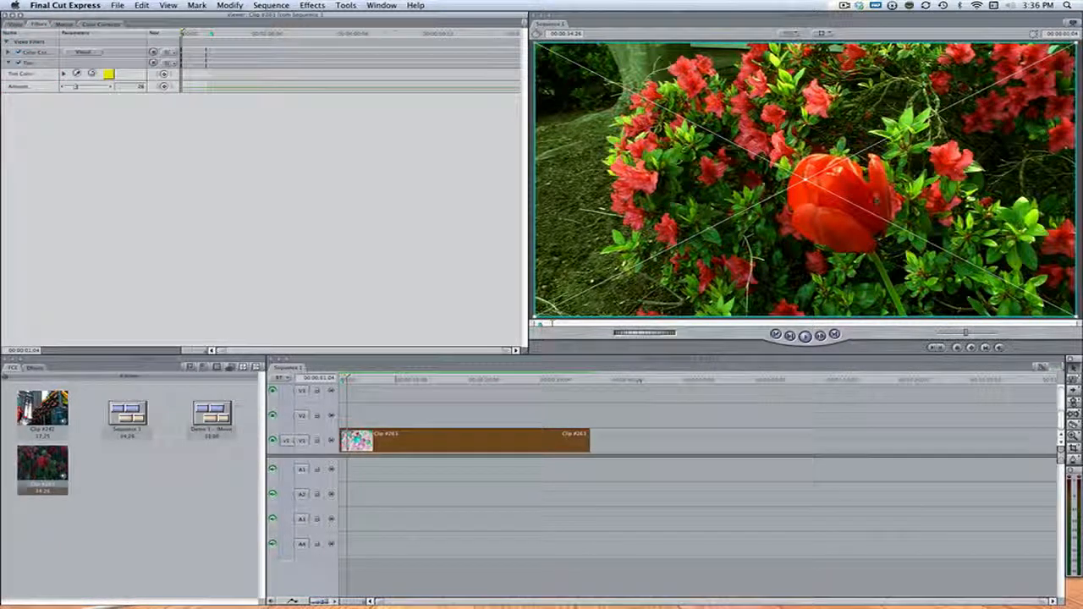
# Step: Reopen the clip's filter settings to review the applied filters
pyautogui.click(875, 442)
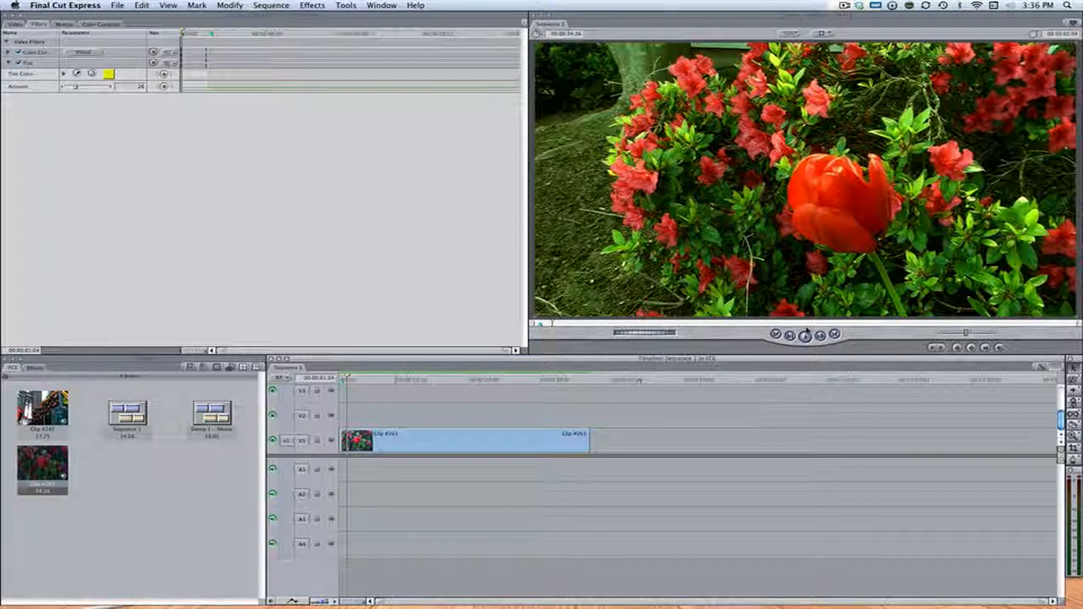
pyautogui.doubleClick(476, 438)
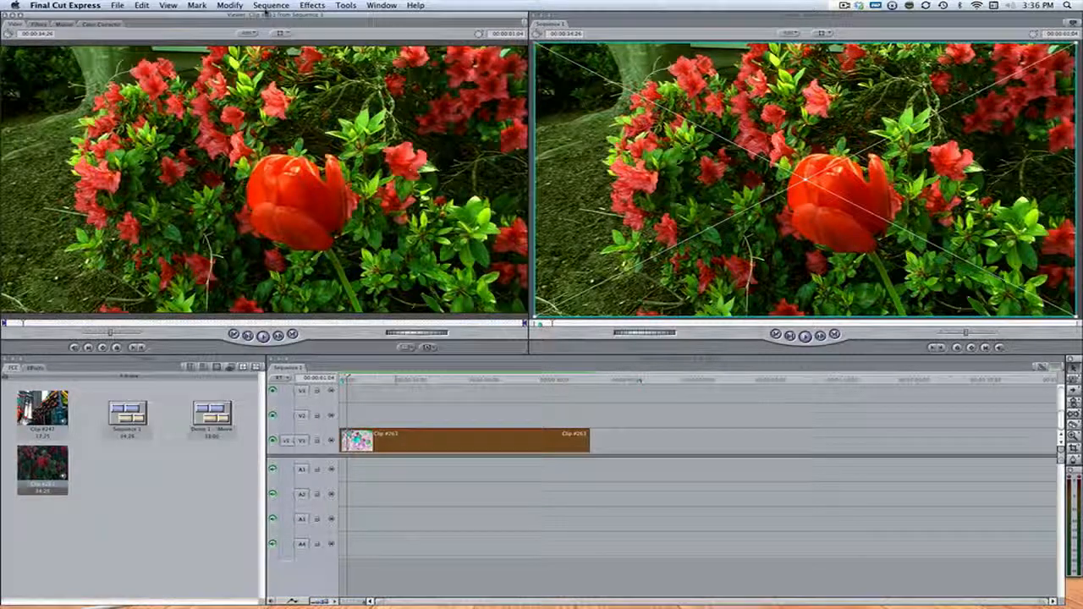
pyautogui.click(34, 23)
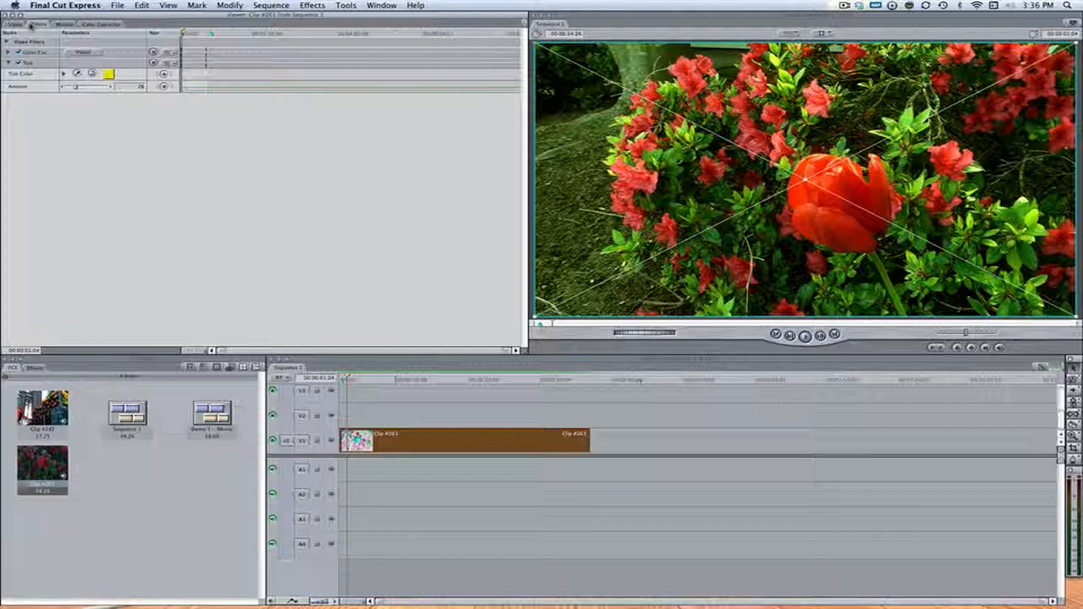
# Step: Play back the sequence to preview the clip with the Color Corrector and Tint filters applied
pyautogui.click(392, 423)
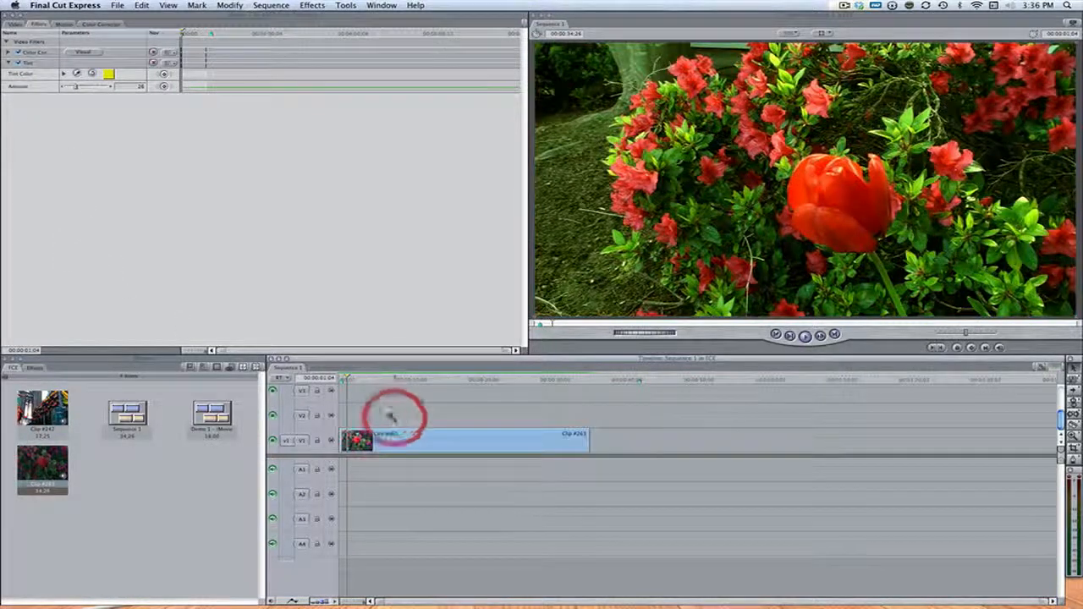
pyautogui.press('space')
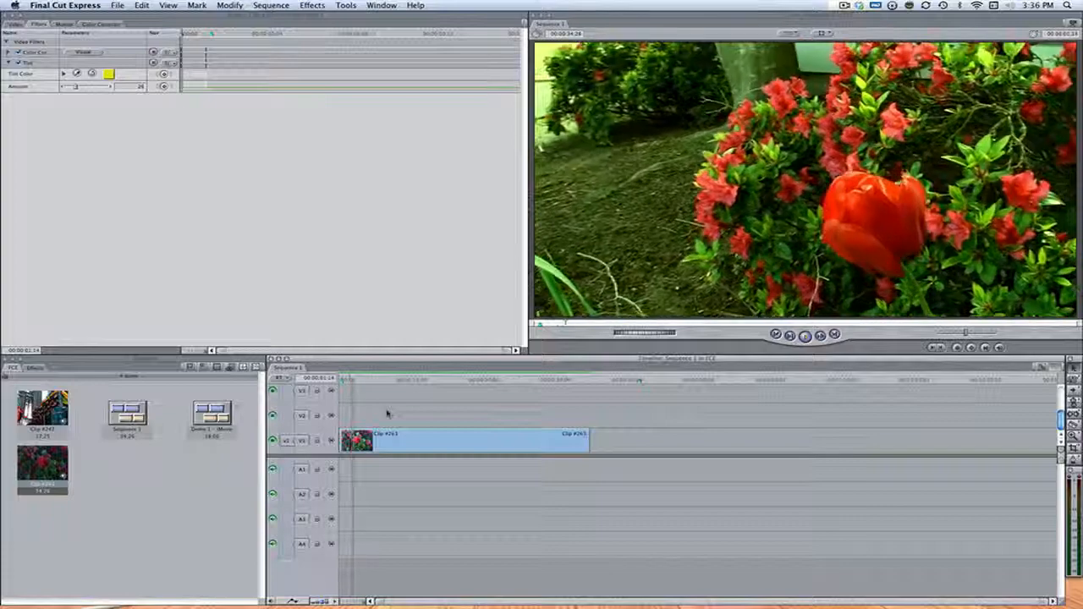
pyautogui.click(441, 383)
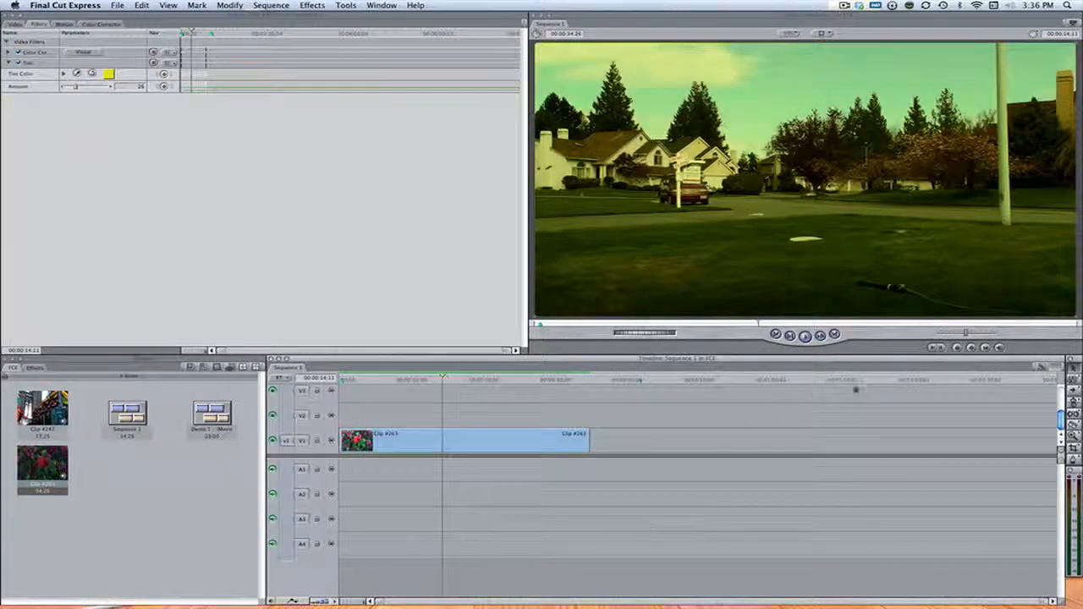
pyautogui.press('space')
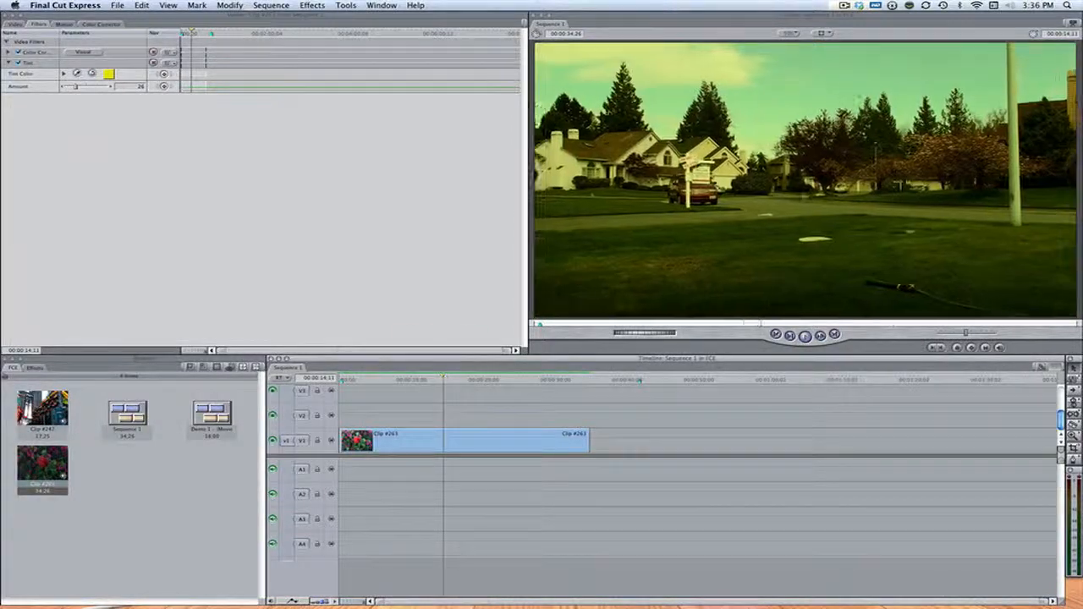
# Step: Open the clip's Color Corrector settings and rotate the hue wheel to shift the overall colour cast
pyautogui.click(469, 446)
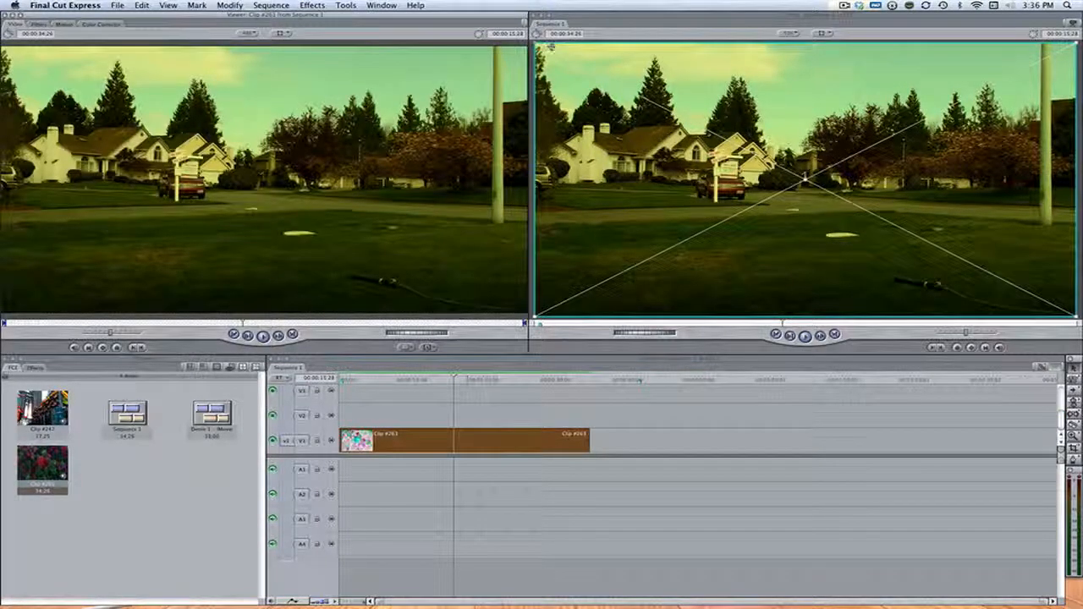
pyautogui.click(103, 24)
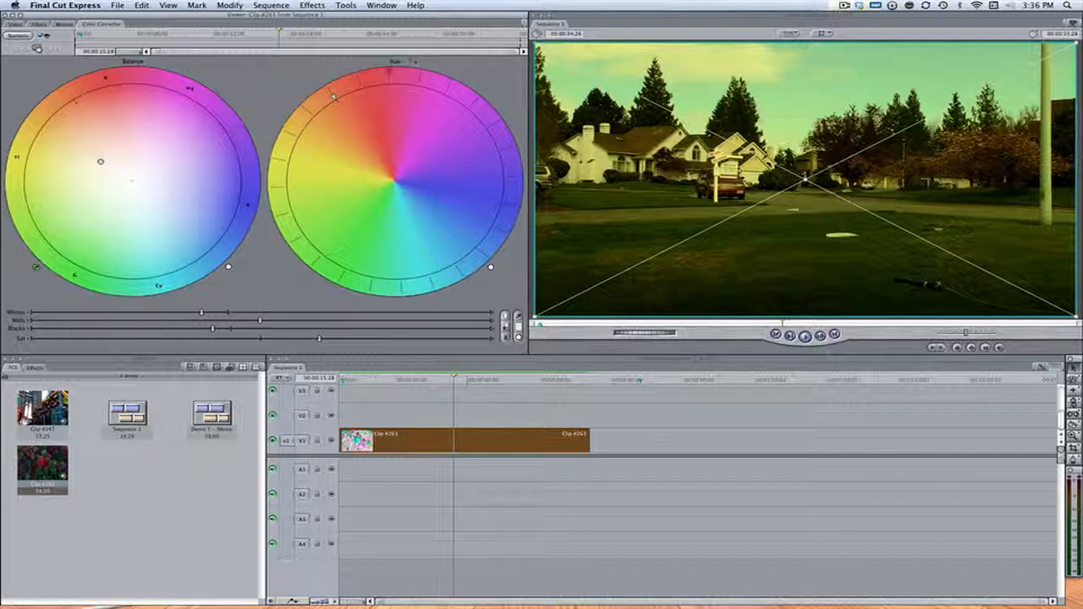
pyautogui.moveTo(331, 96); pyautogui.dragTo(322, 156)
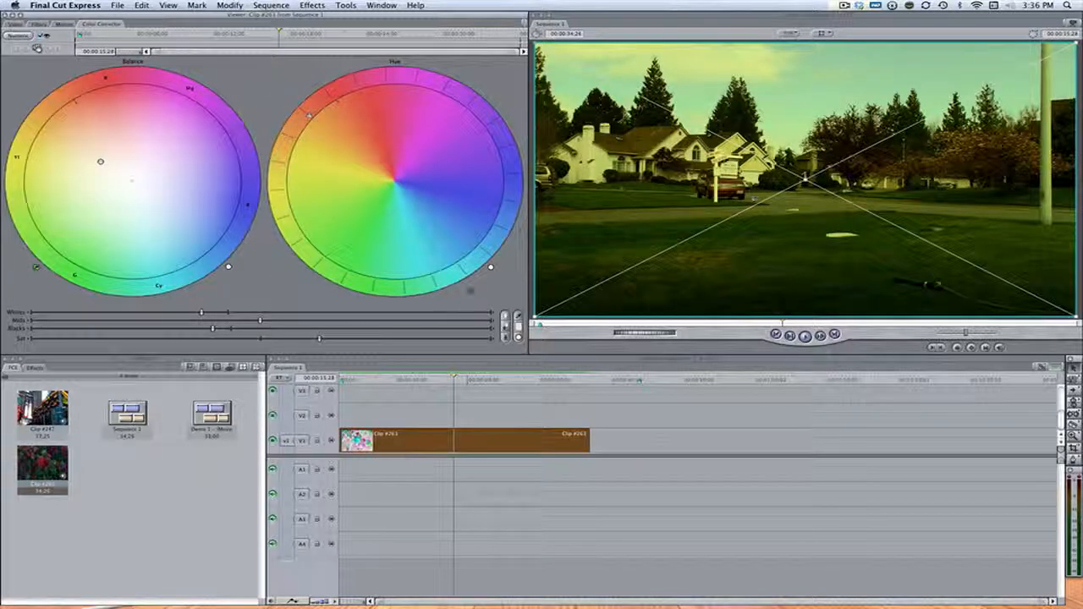
pyautogui.click(491, 268)
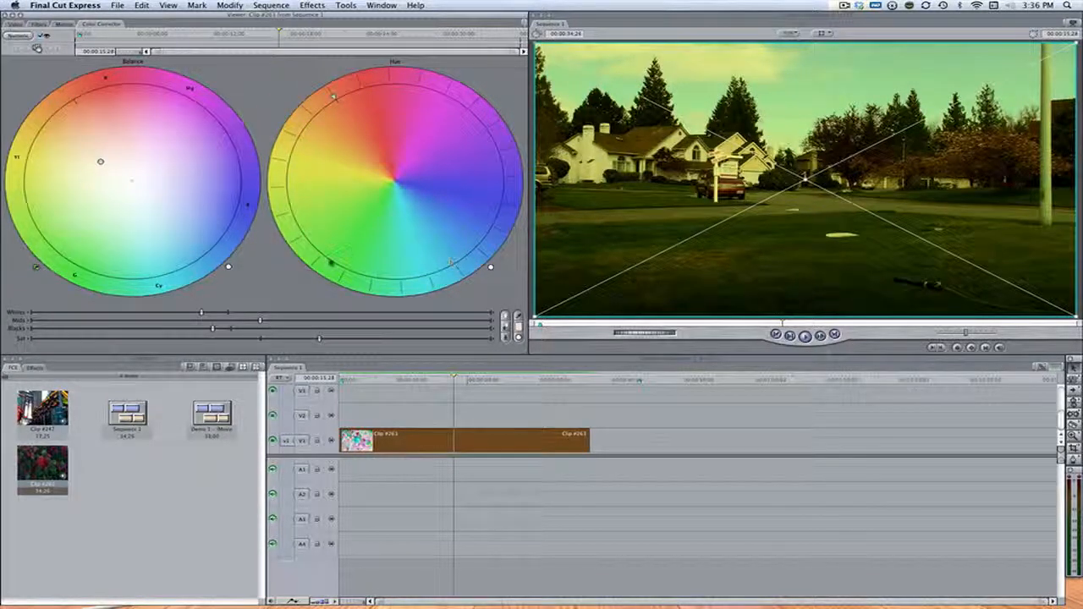
pyautogui.moveTo(325, 269); pyautogui.dragTo(351, 281)
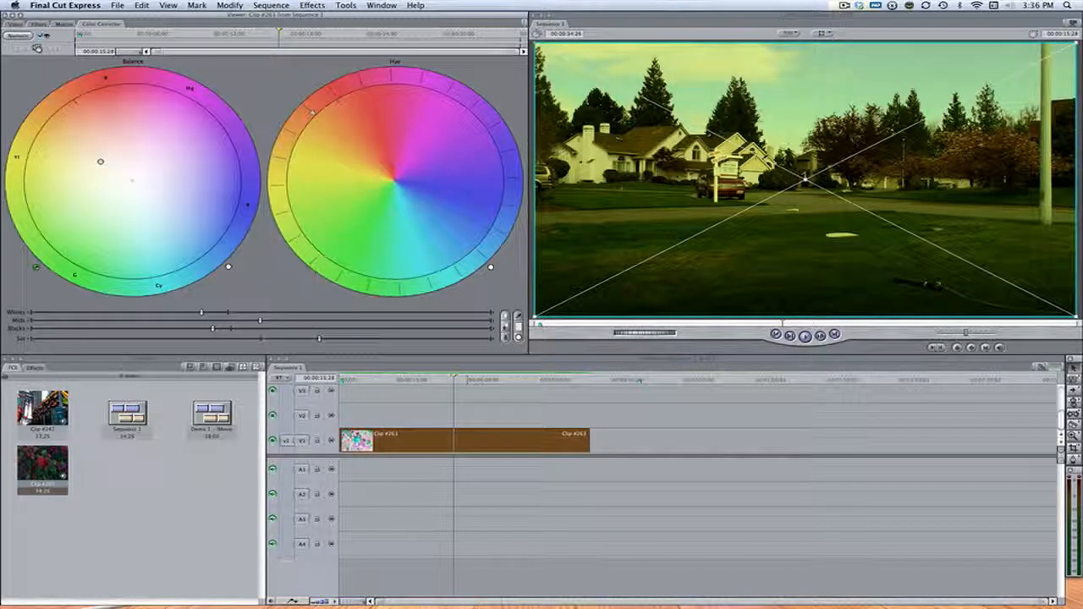
# Step: Move the playhead near the clip's start and fine-tune the Color Corrector hue adjustment
pyautogui.click(360, 380)
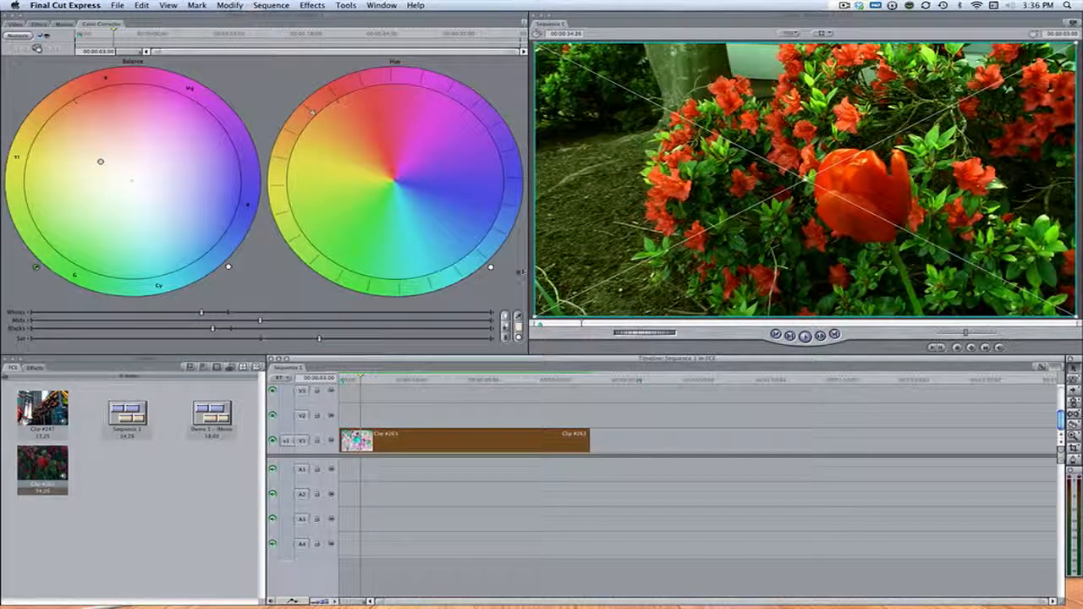
pyautogui.moveTo(490, 267); pyautogui.dragTo(501, 247)
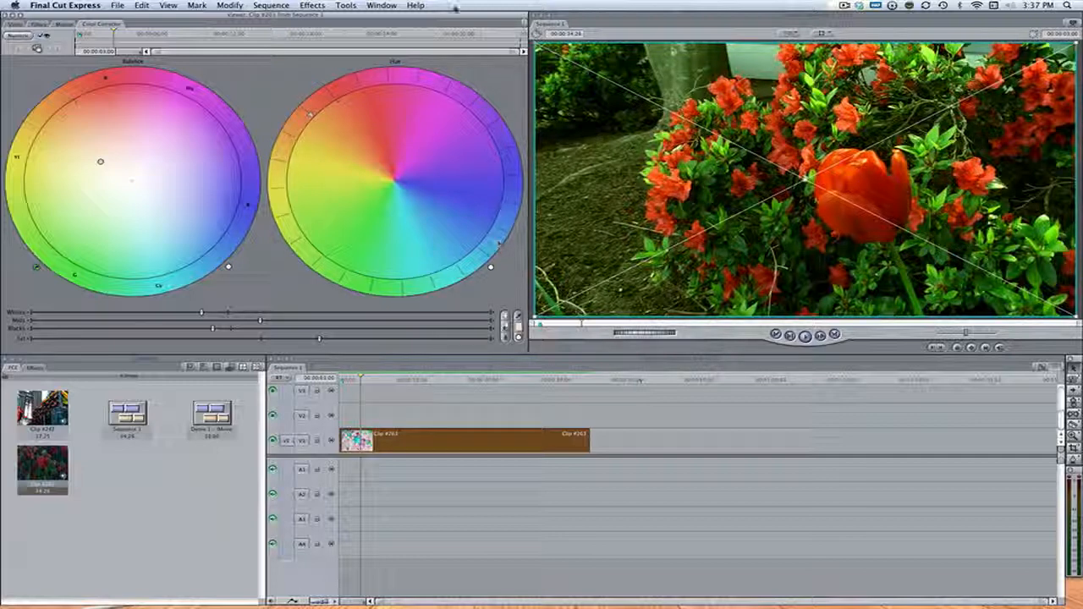
pyautogui.click(279, 218)
pyautogui.moveTo(279, 219)
pyautogui.mouseDown()
pyautogui.moveTo(288, 166)
pyautogui.moveTo(281, 217)
pyautogui.mouseUp()
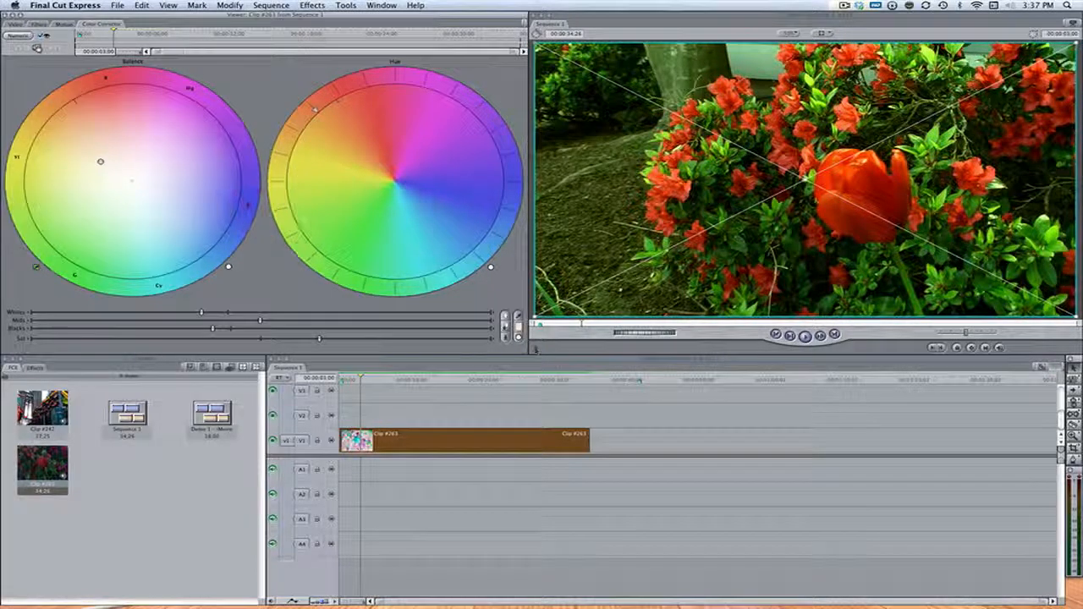